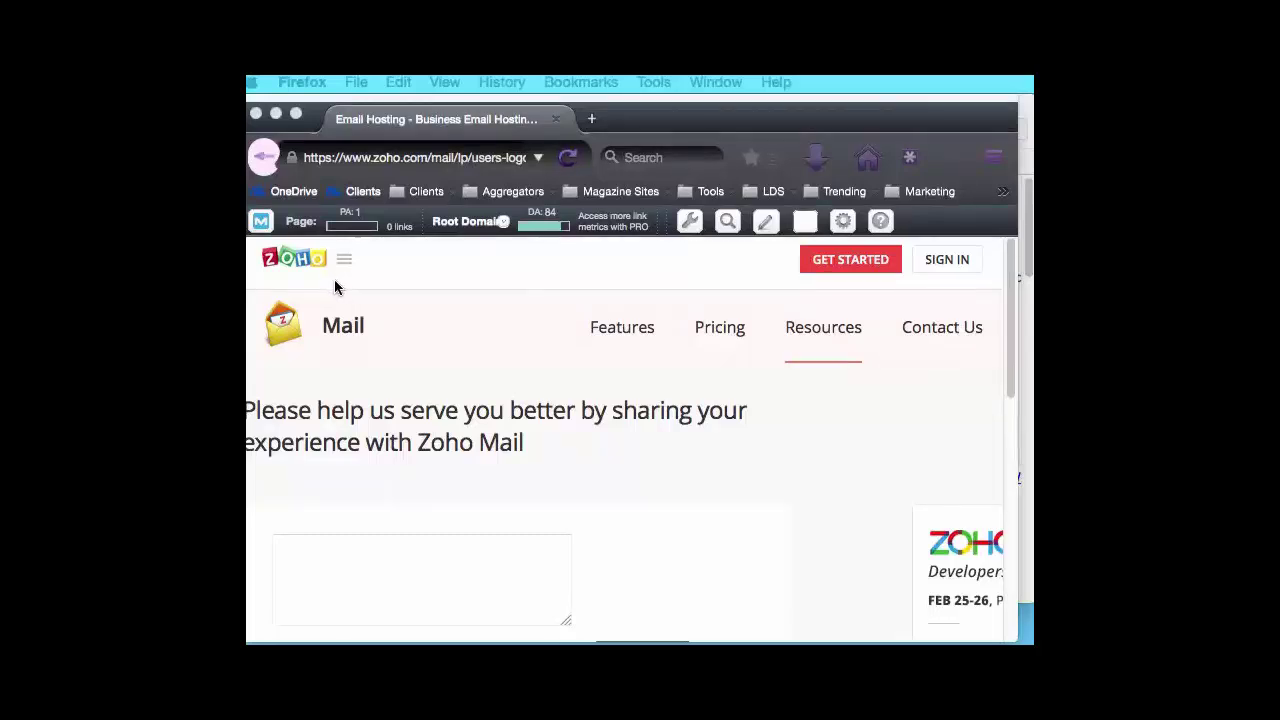
- Sign in to Zoho Mail with the saved email address and the pasted account password
{"action": "left_click", "coordinate": [946, 260]}
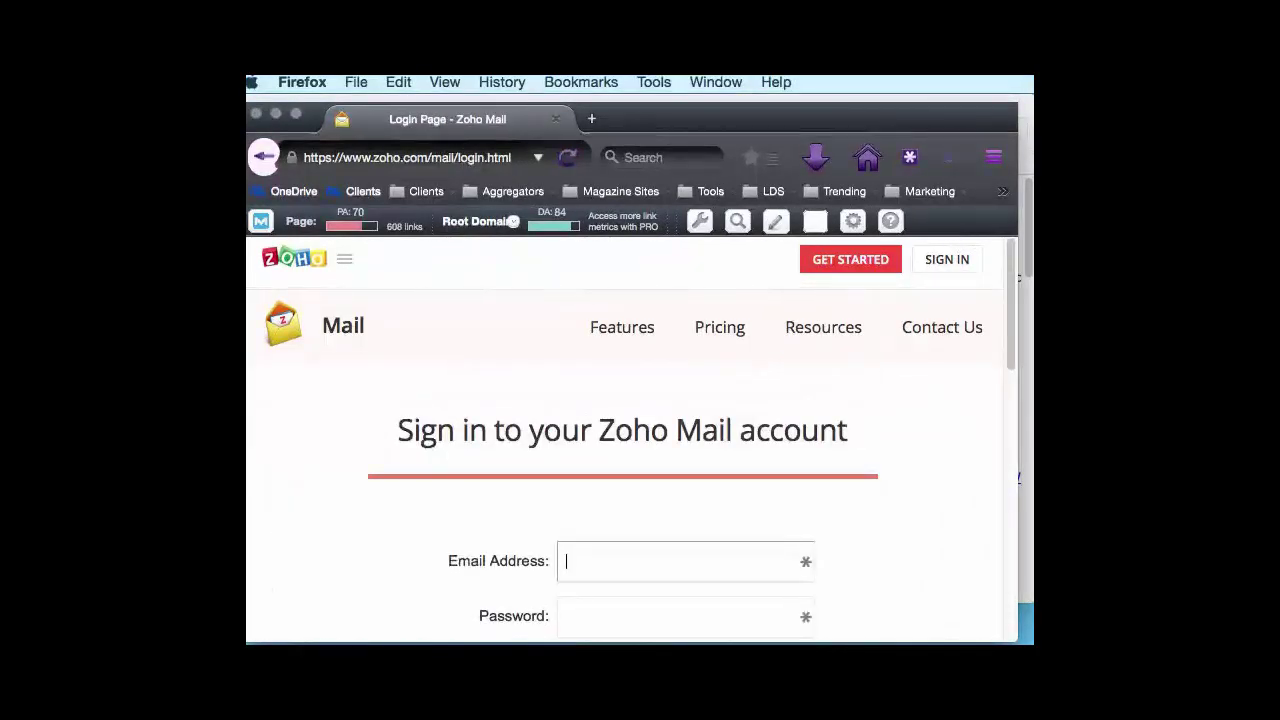
{"action": "scroll", "coordinate": [1014, 350], "scroll_direction": "down", "scroll_amount": 2}
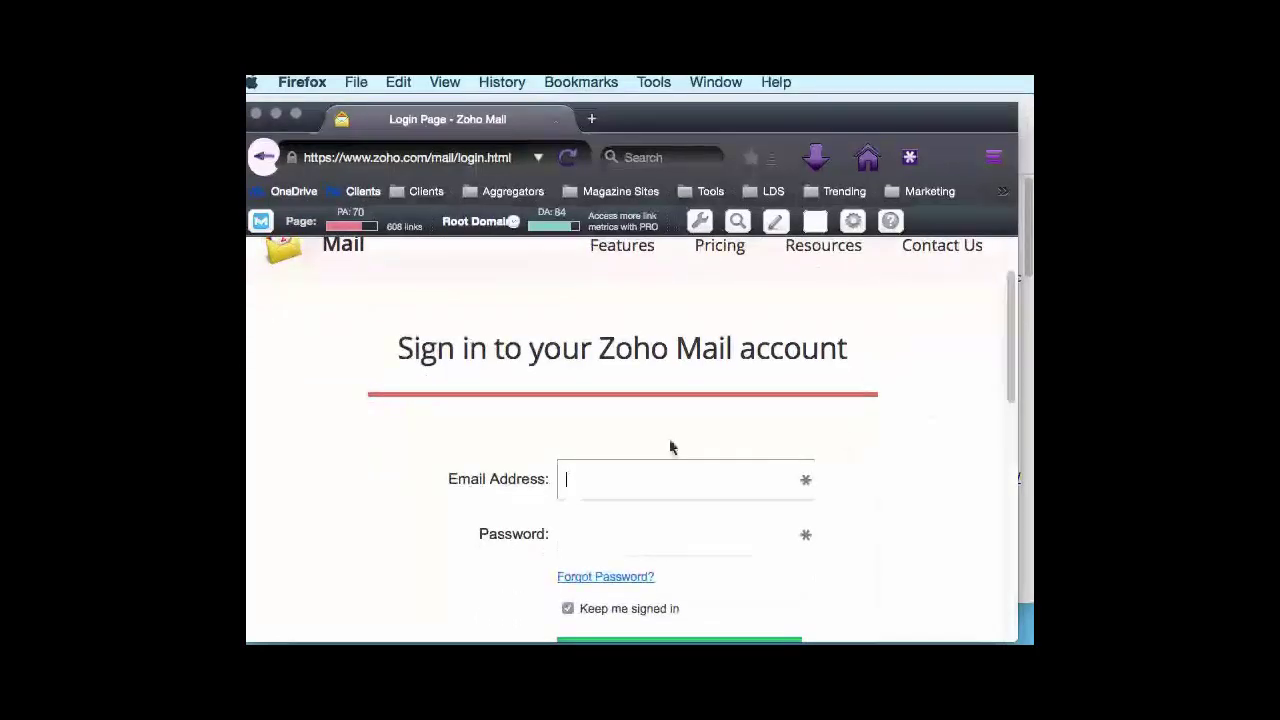
{"action": "scroll", "coordinate": [790, 580], "scroll_direction": "up", "scroll_amount": 2}
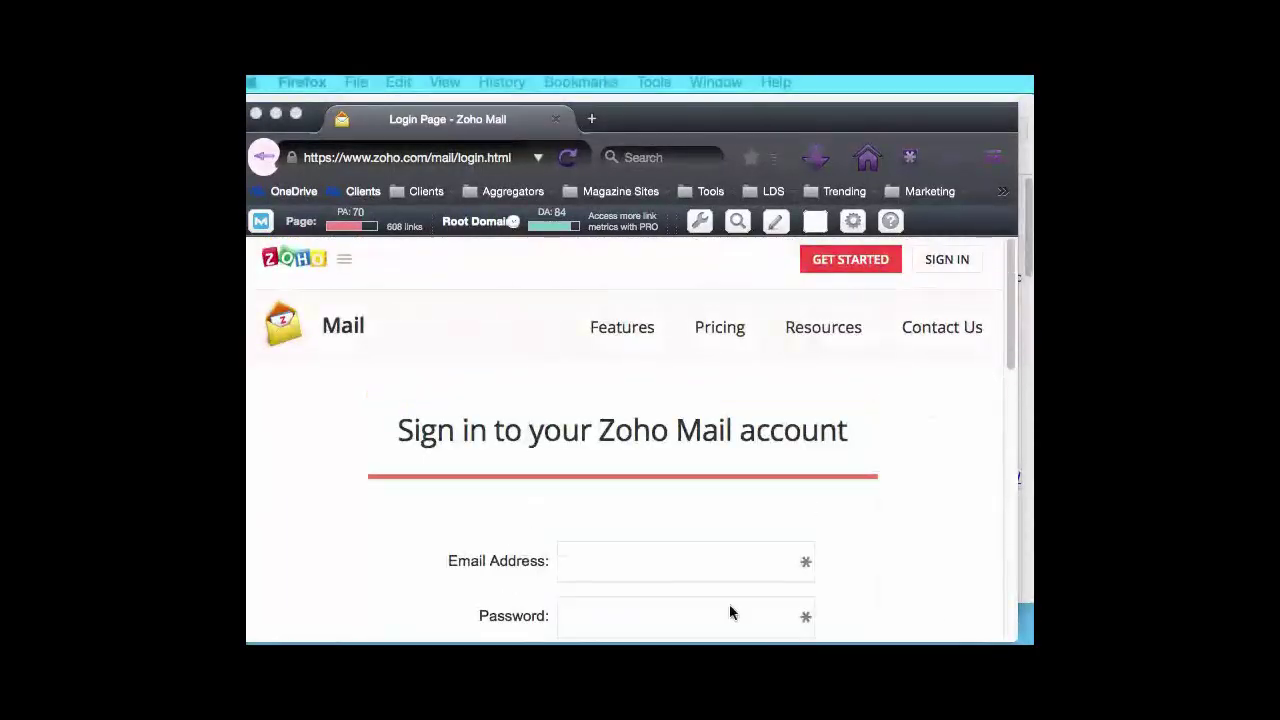
{"action": "left_click", "coordinate": [576, 556]}
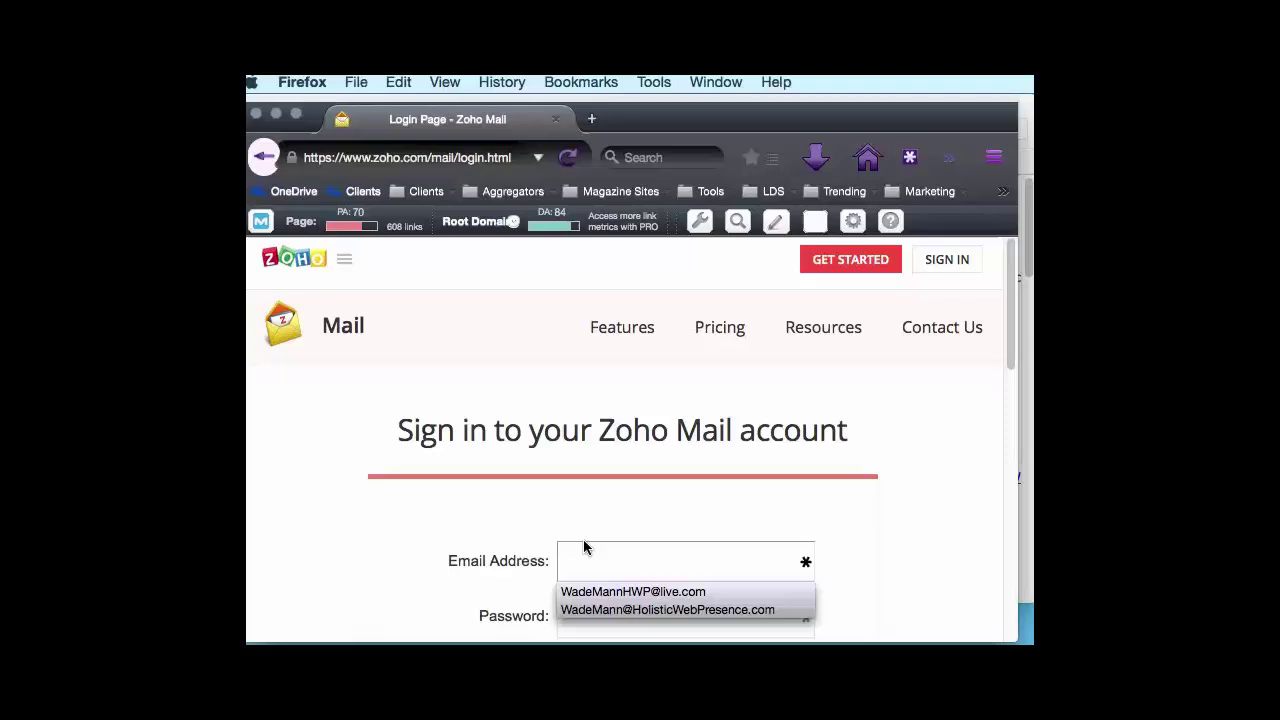
{"action": "key", "text": "super+v"}
{"action": "key", "text": "Tab"}
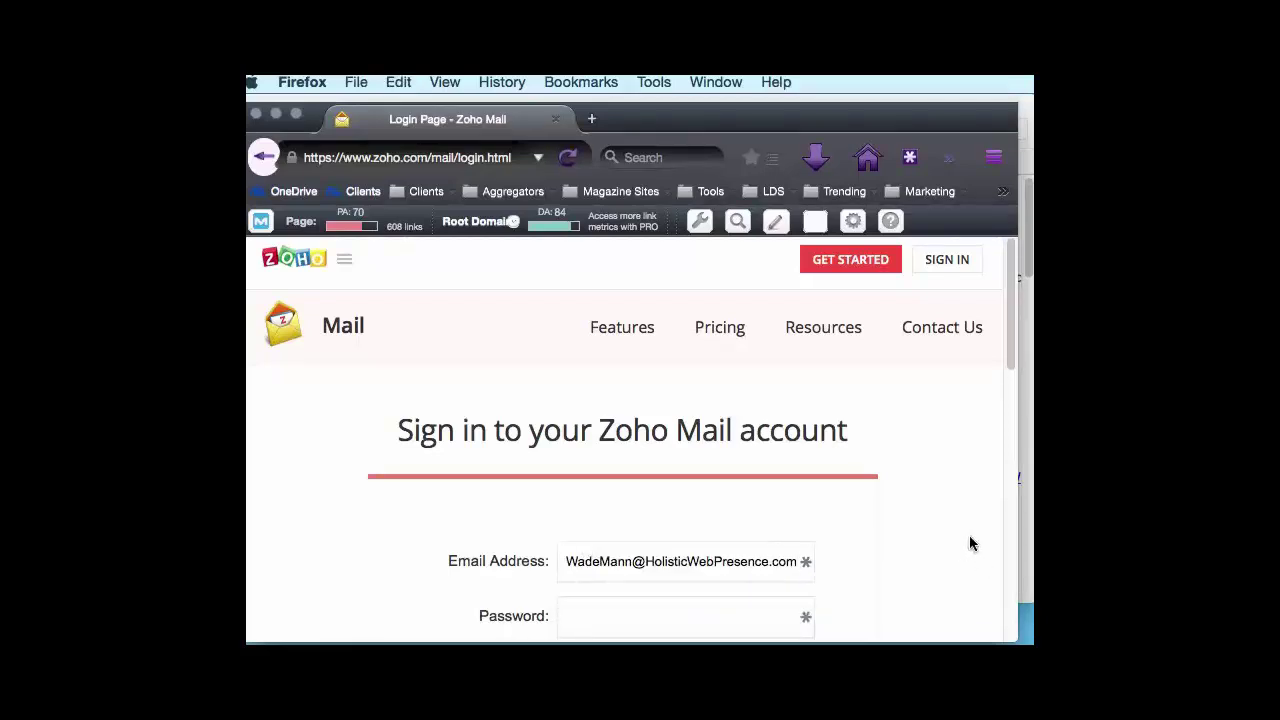
{"action": "left_click", "coordinate": [575, 615]}
{"action": "key", "text": "super+v"}
{"action": "scroll", "coordinate": [1000, 420], "scroll_direction": "down", "scroll_amount": 2}
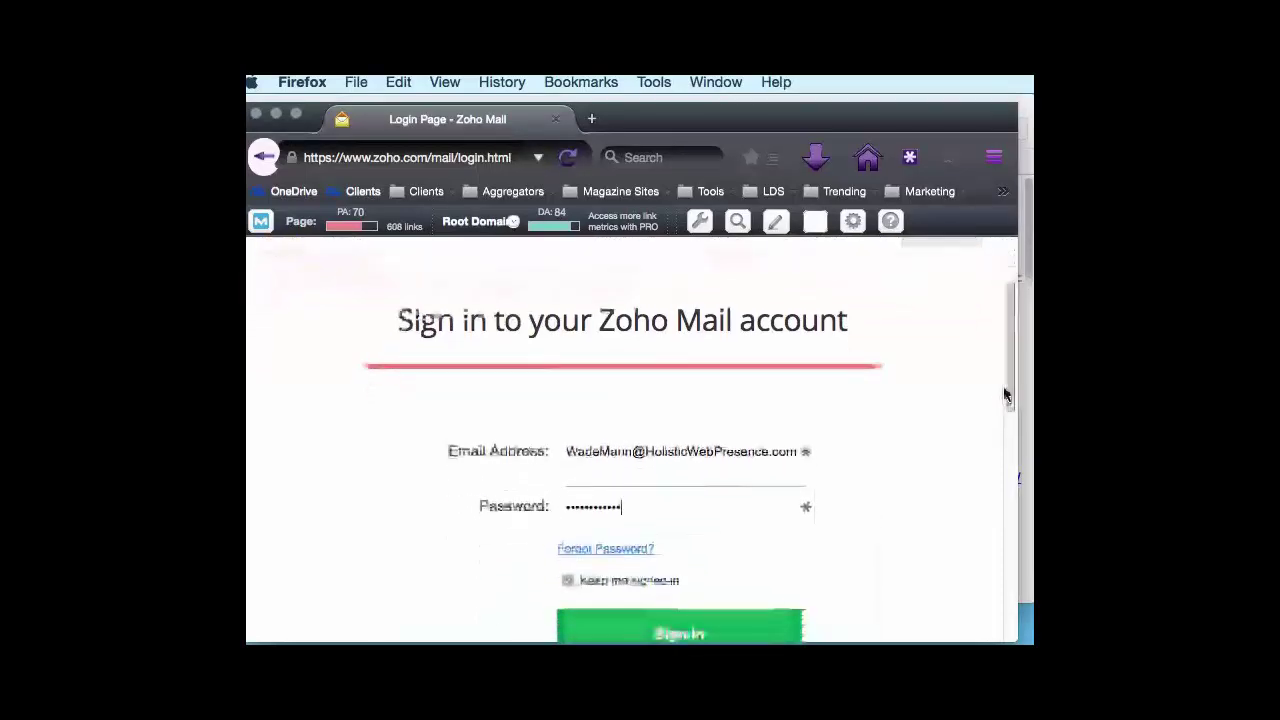
{"action": "left_click", "coordinate": [641, 628]}
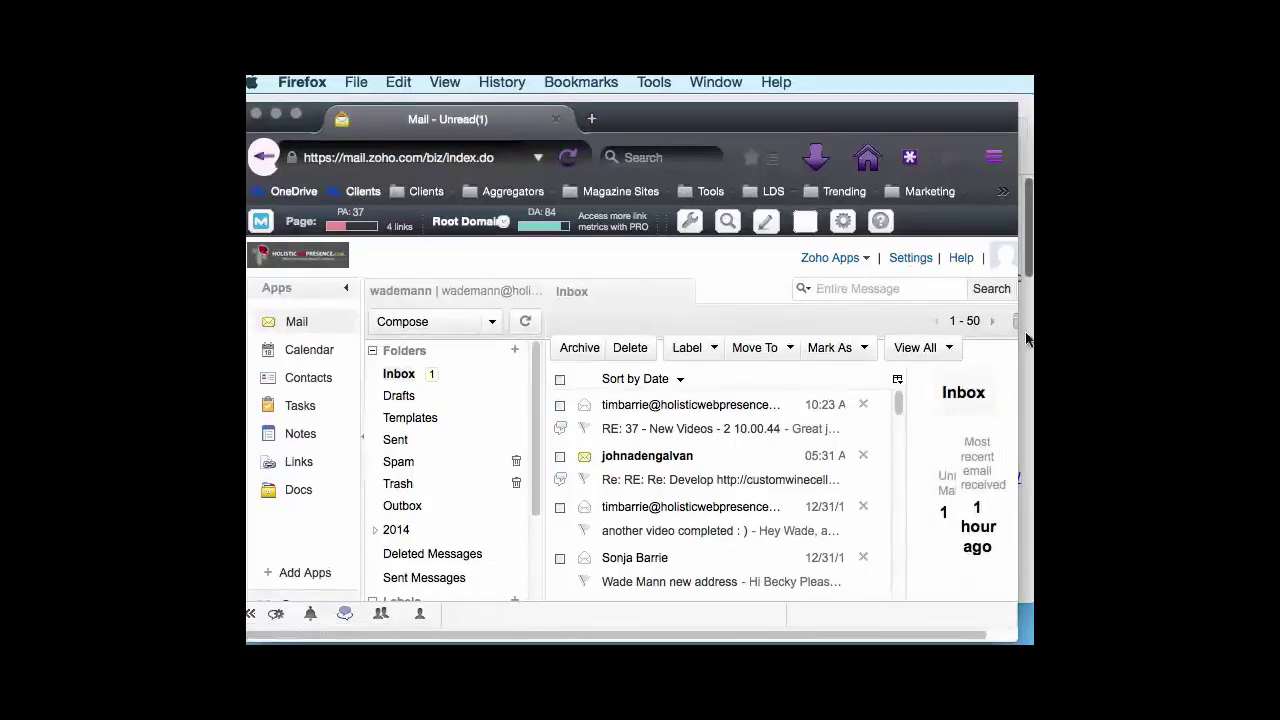
- Read the IMAP Access server details in Zoho's POP/IMAP settings, then switch to Apple Mail
{"action": "scroll", "coordinate": [523, 466], "scroll_direction": "down", "scroll_amount": 2}
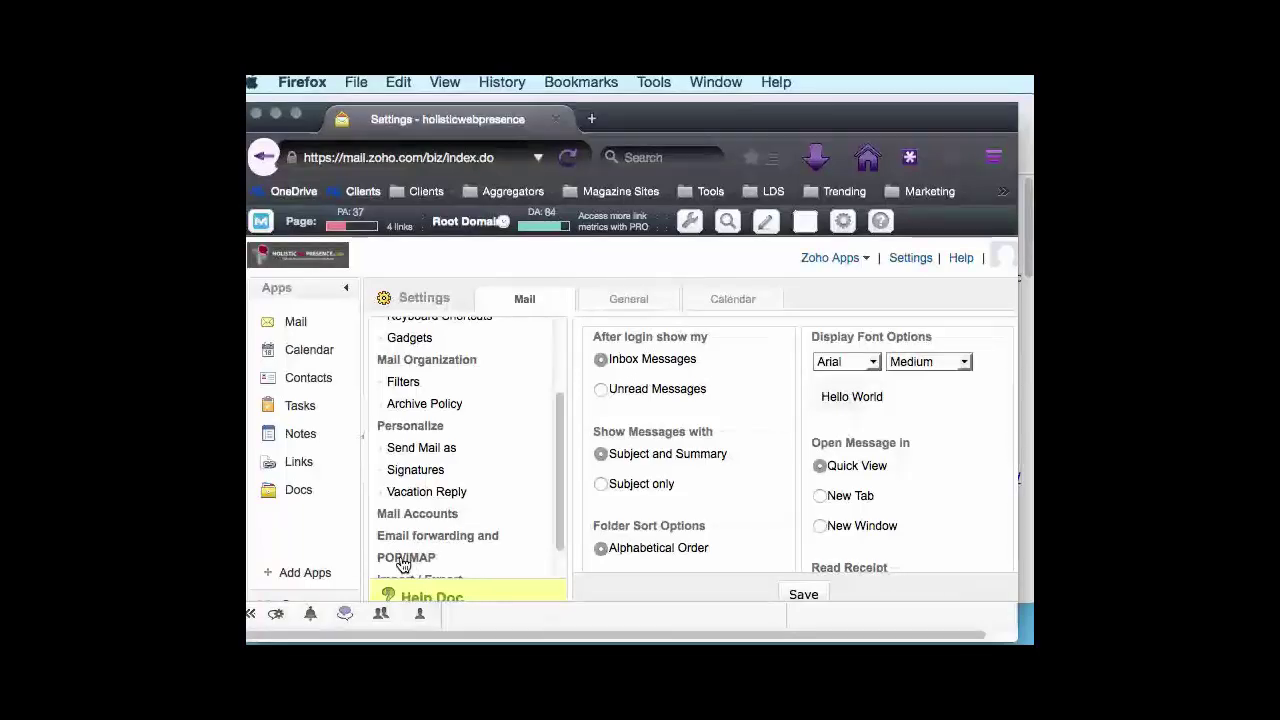
{"action": "scroll", "coordinate": [549, 500], "scroll_direction": "down", "scroll_amount": 1}
{"action": "left_click", "coordinate": [414, 522]}
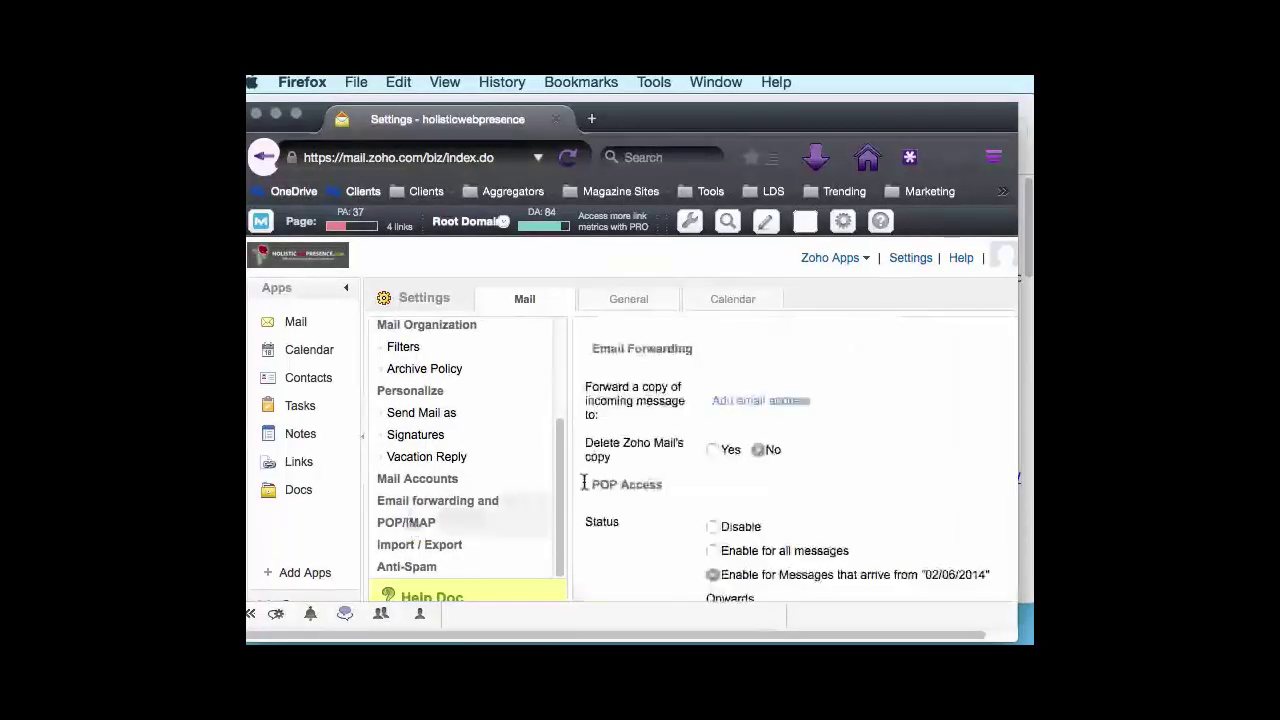
{"action": "scroll", "coordinate": [895, 483], "scroll_direction": "down", "scroll_amount": 5}
{"action": "scroll", "coordinate": [895, 483], "scroll_direction": "down", "scroll_amount": 1}
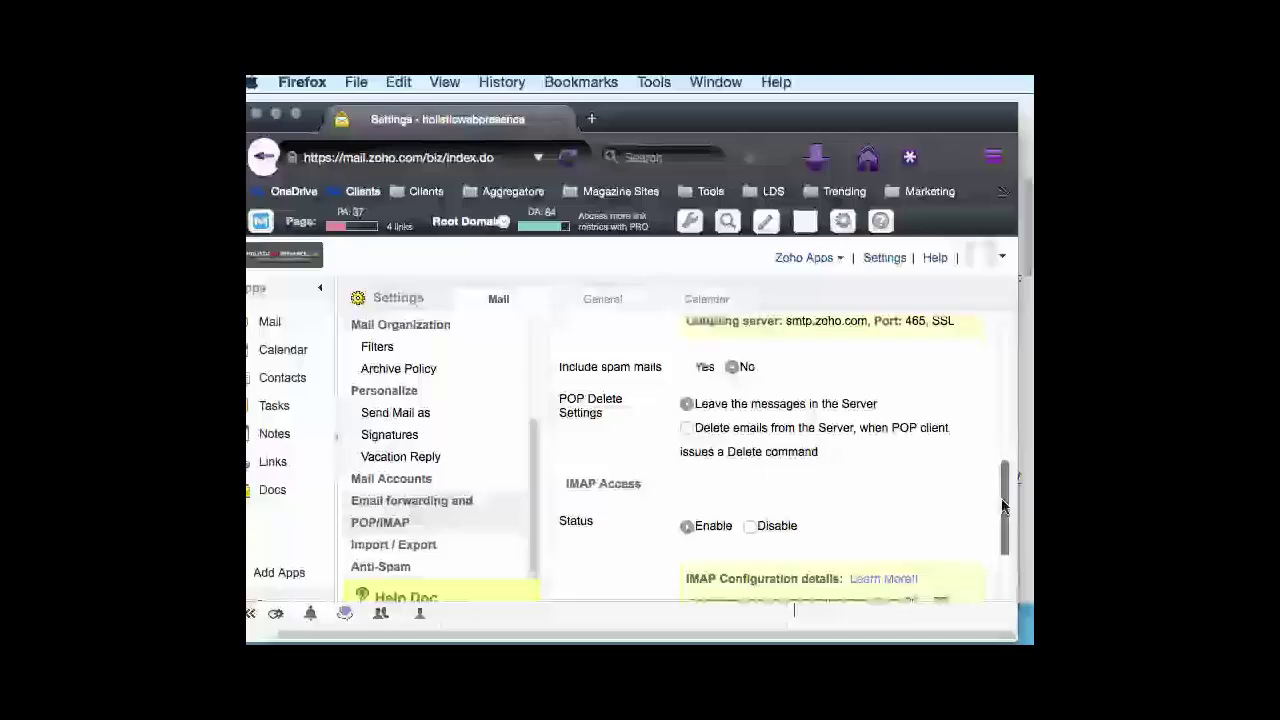
{"action": "scroll", "coordinate": [895, 483], "scroll_direction": "down", "scroll_amount": 1}
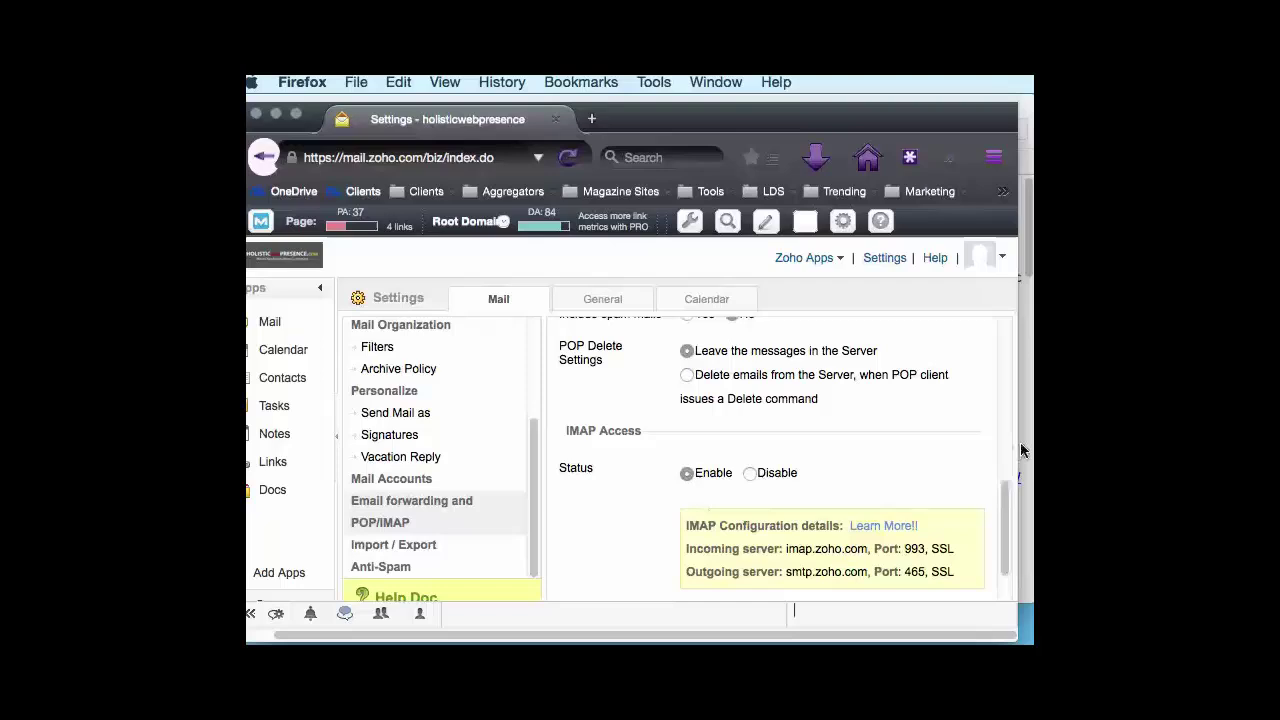
{"action": "key", "text": "super+Tab"}
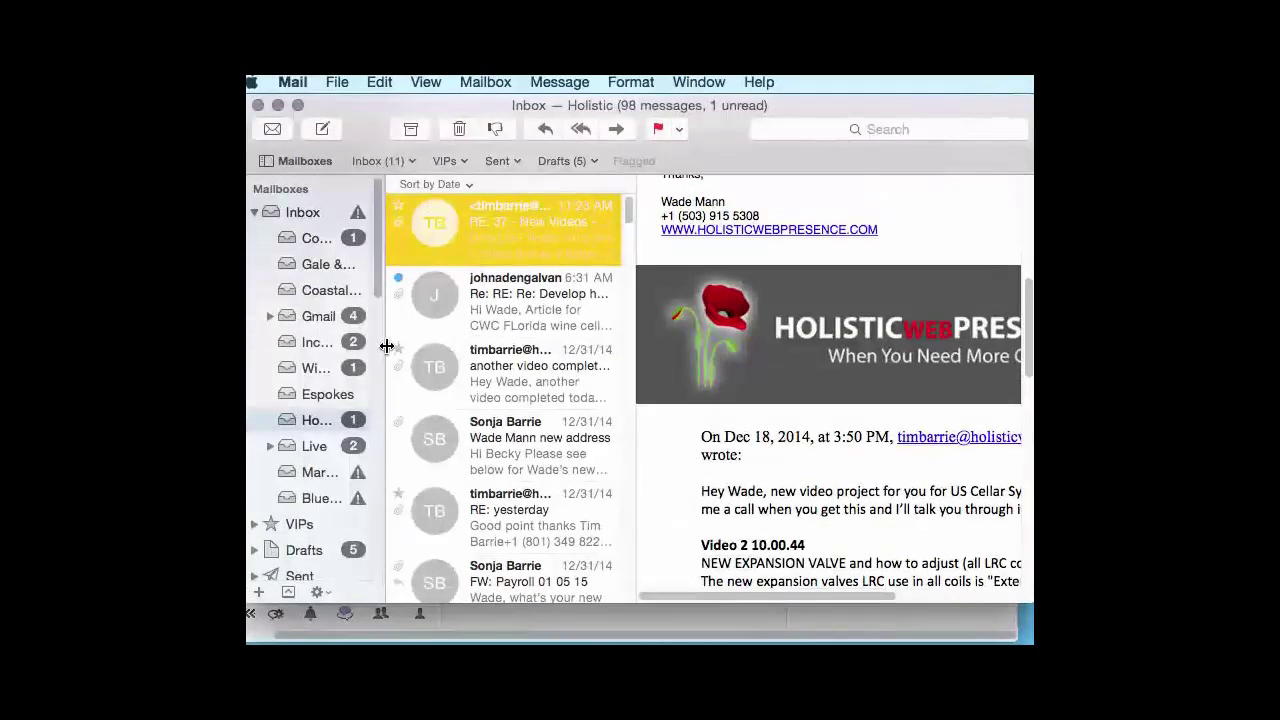
- Widen the Mail mailbox sidebar and open Internet Accounts via Mail > Accounts…
{"action": "left_click_drag", "start_coordinate": [386, 343], "coordinate": [447, 340]}
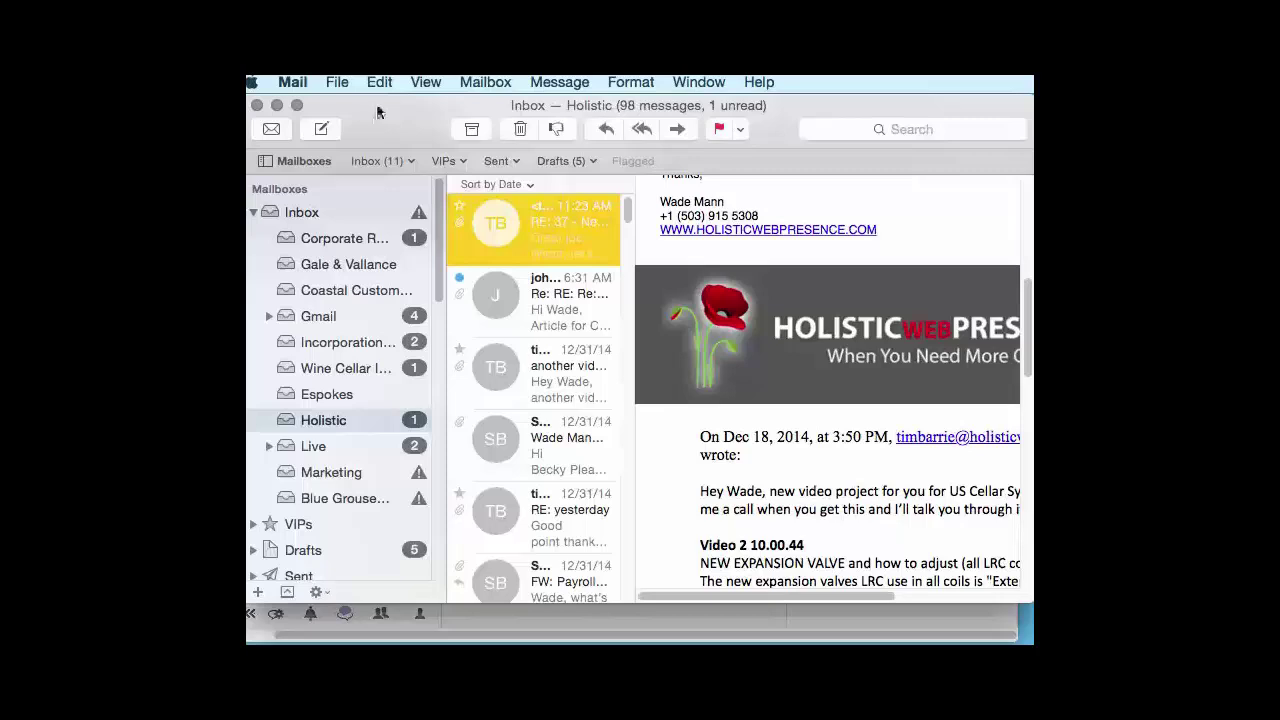
{"action": "left_click", "coordinate": [295, 84]}
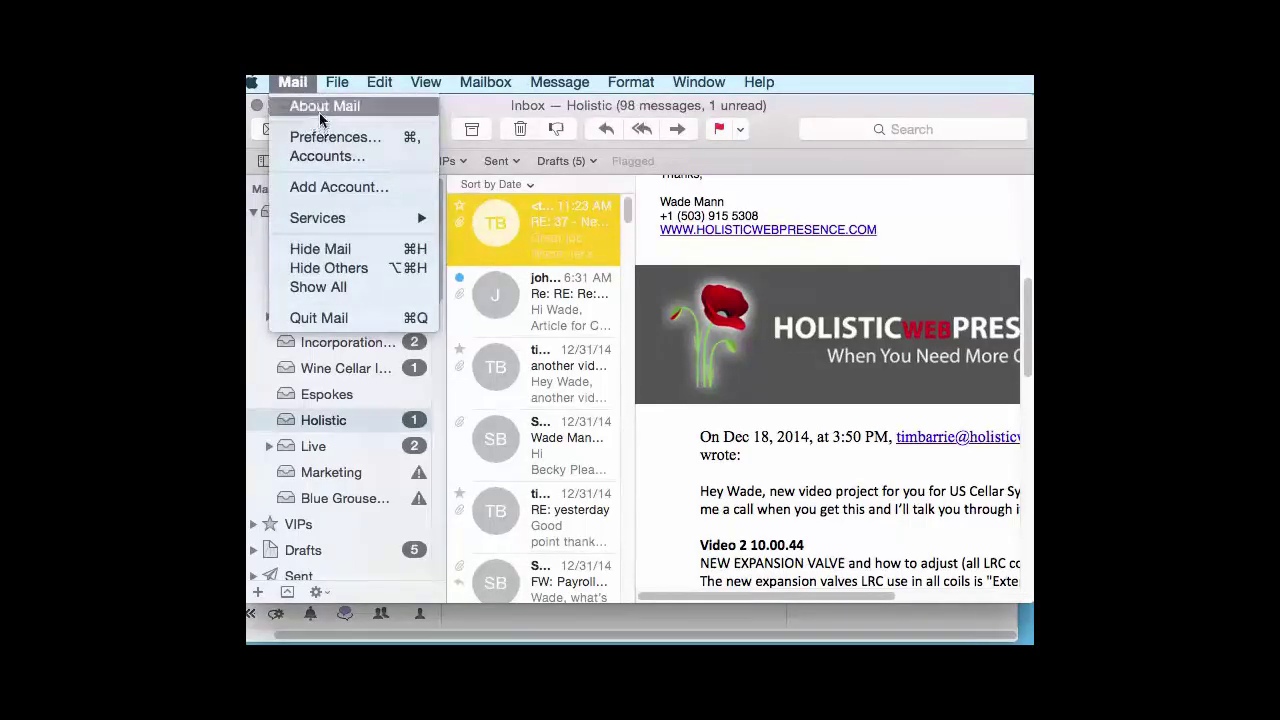
{"action": "left_click", "coordinate": [328, 157]}
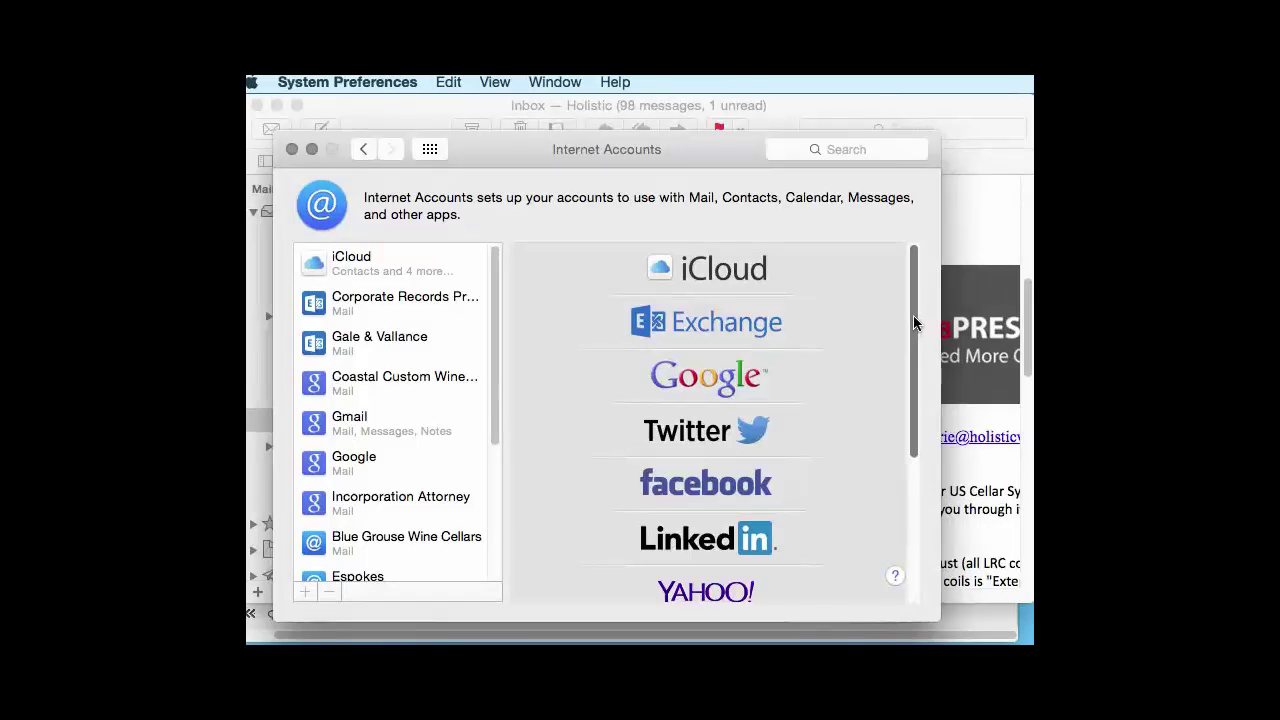
- Scroll the provider list down to Add Other Account… and choose it
{"action": "scroll", "coordinate": [914, 320], "scroll_direction": "down", "scroll_amount": 1}
{"action": "scroll", "coordinate": [912, 315], "scroll_direction": "up", "scroll_amount": 1}
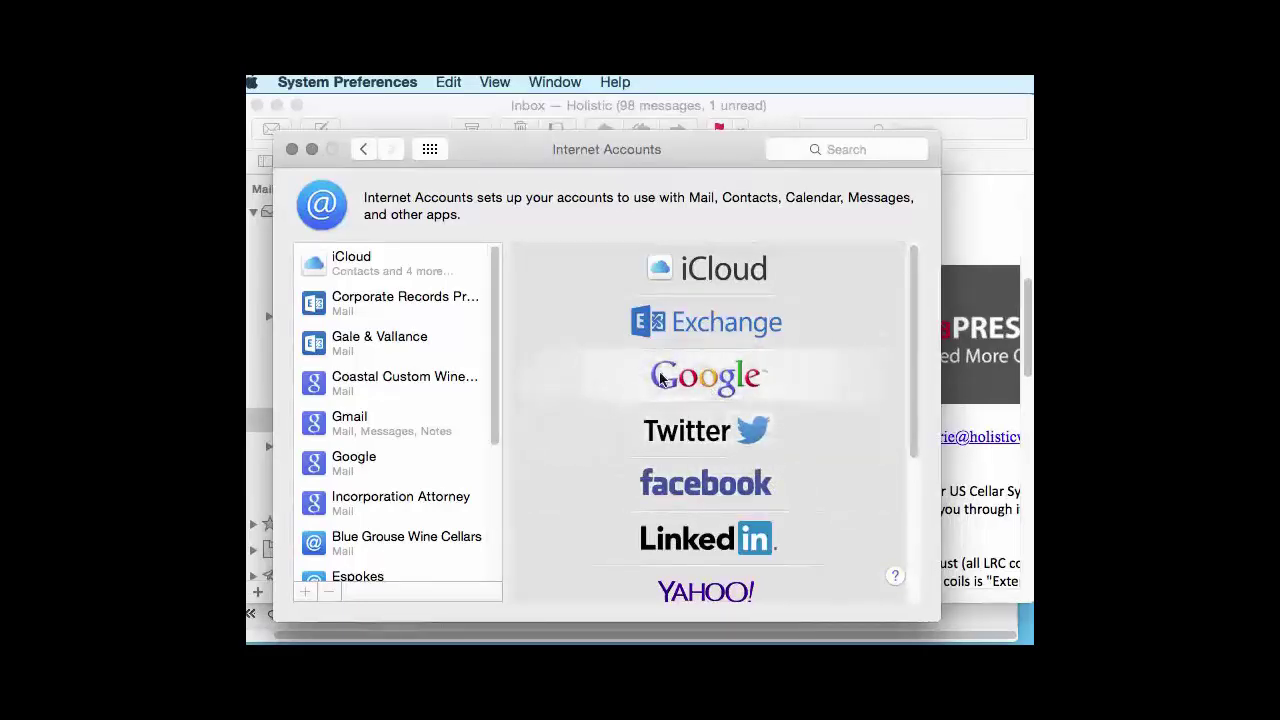
{"action": "scroll", "coordinate": [916, 466], "scroll_direction": "down", "scroll_amount": 4}
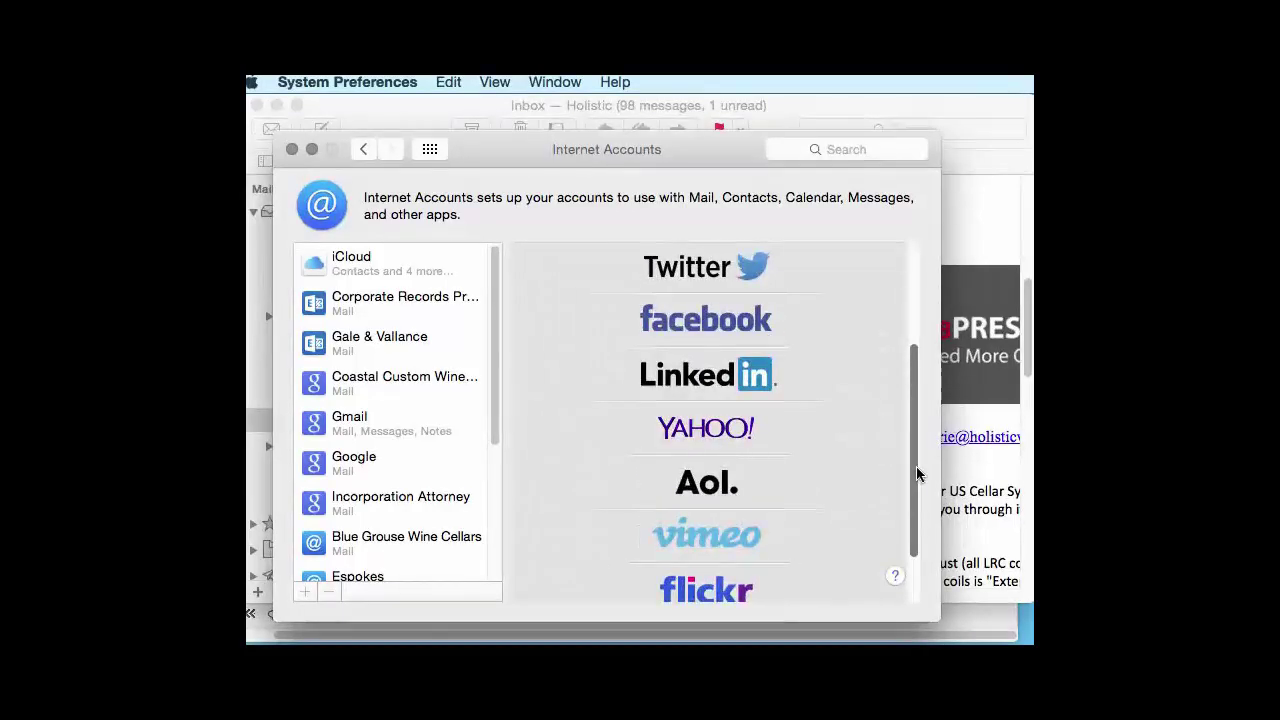
{"action": "scroll", "coordinate": [916, 466], "scroll_direction": "down", "scroll_amount": 3}
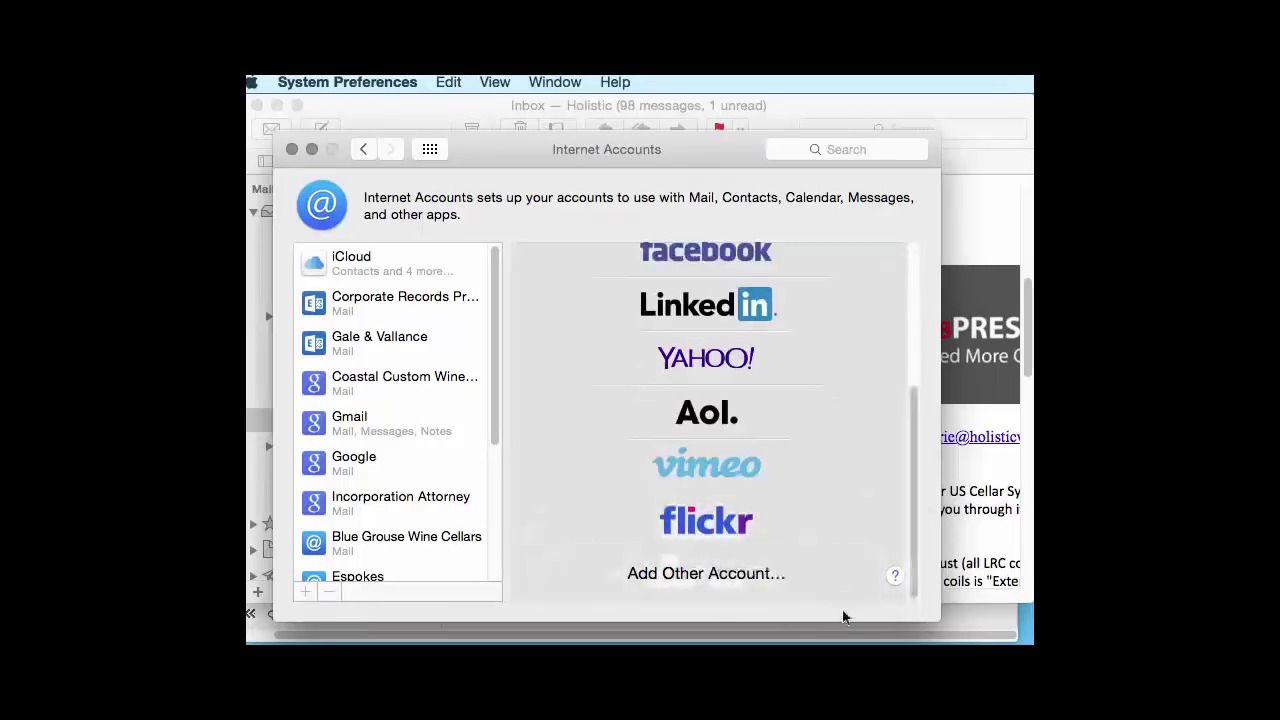
{"action": "left_click", "coordinate": [684, 576]}
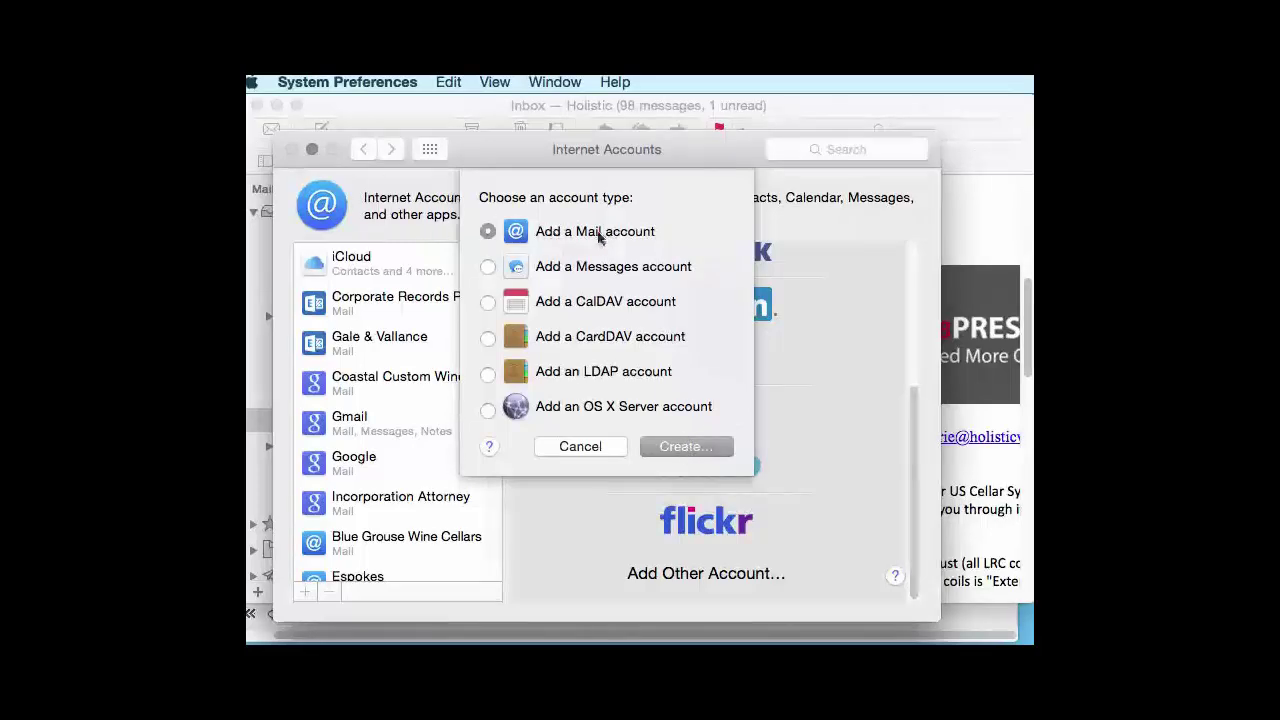
- Choose Mail account, enter the email address and the pasted password, and submit
{"action": "left_click", "coordinate": [694, 446]}
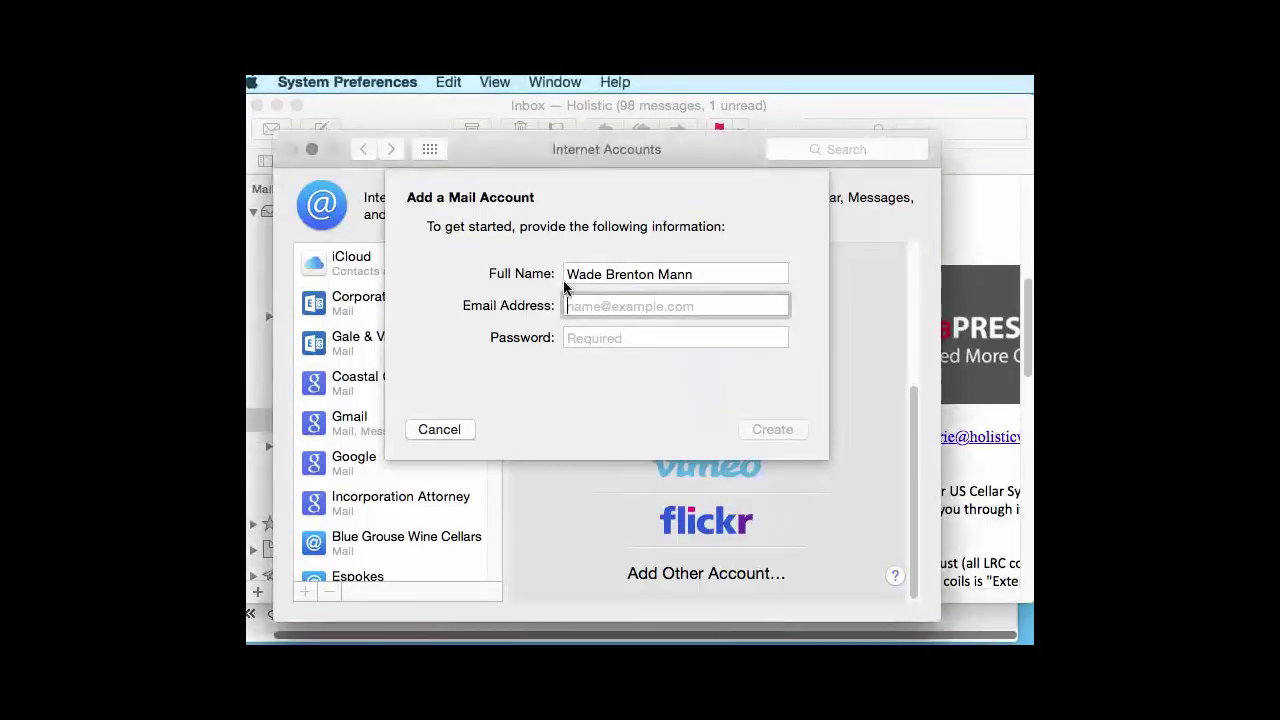
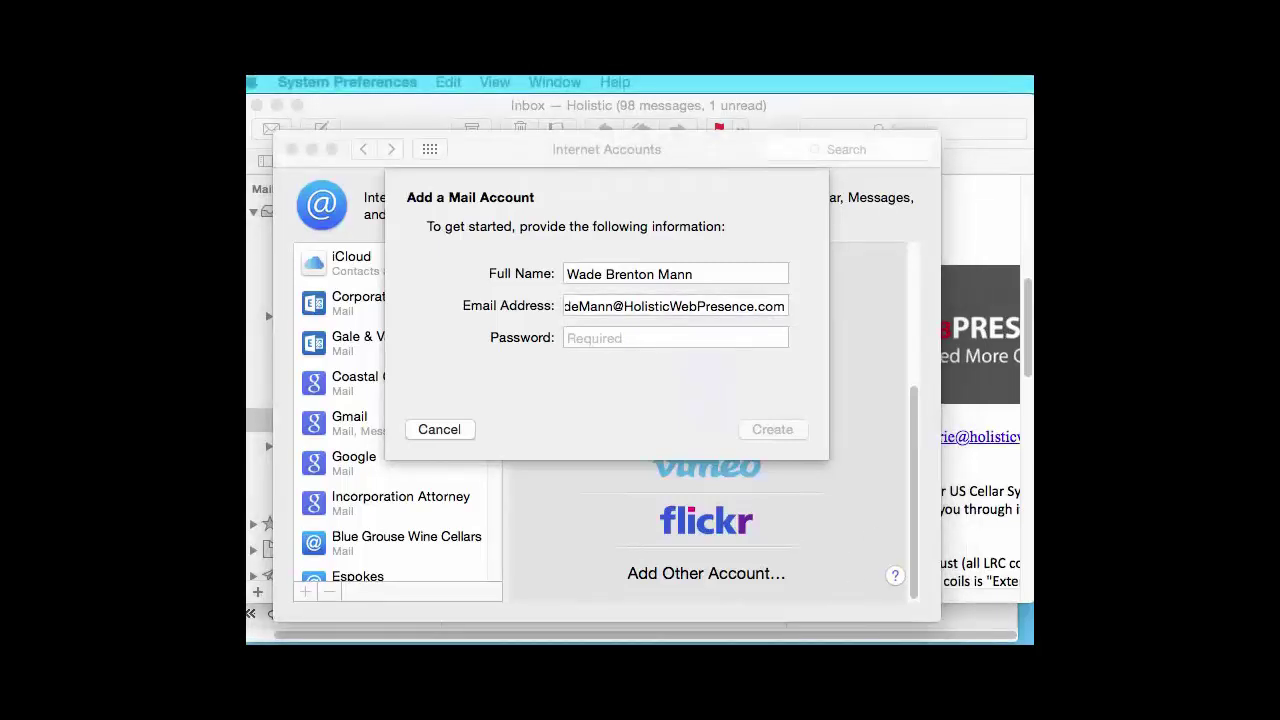
{"action": "key", "text": "Tab"}
{"action": "key", "text": "super+v"}
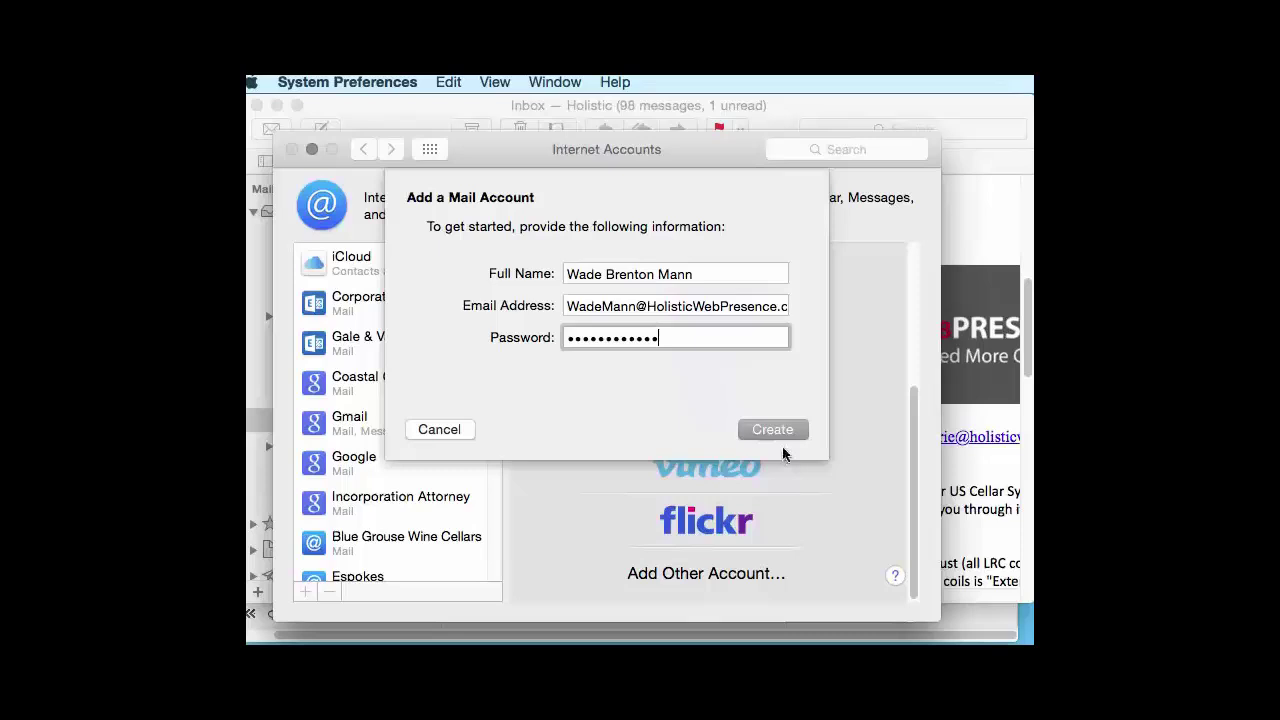
{"action": "left_click", "coordinate": [785, 436]}
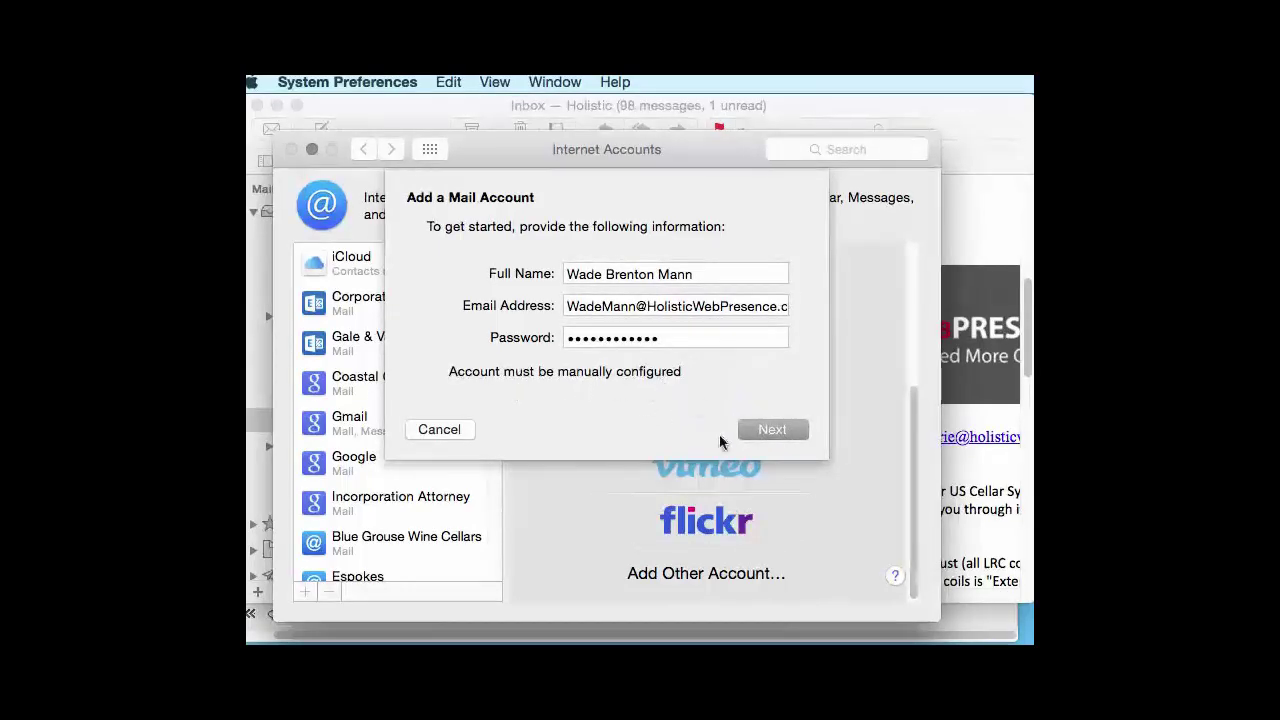
- Keep IMAP with server imap.zoho.com and enter the full email address as user name
{"action": "left_click", "coordinate": [775, 429]}
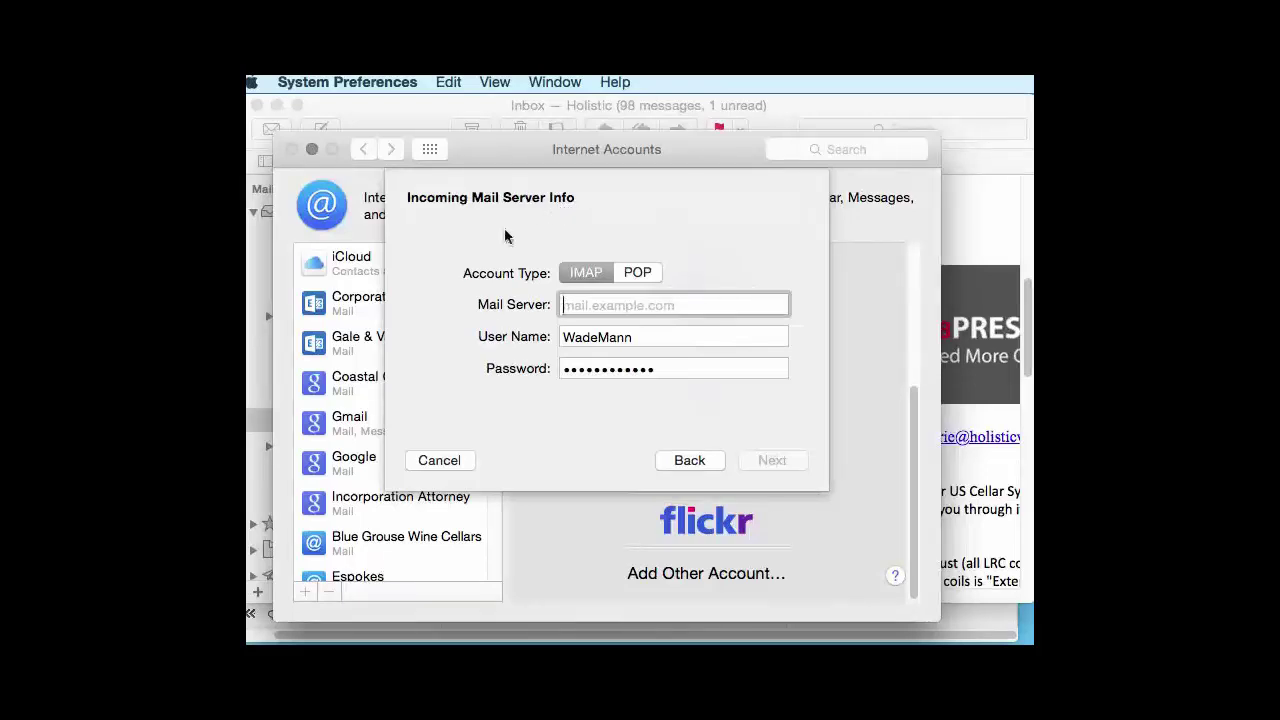
{"action": "left_click", "coordinate": [586, 274]}
{"action": "type", "text": "imap.zoho.com"}
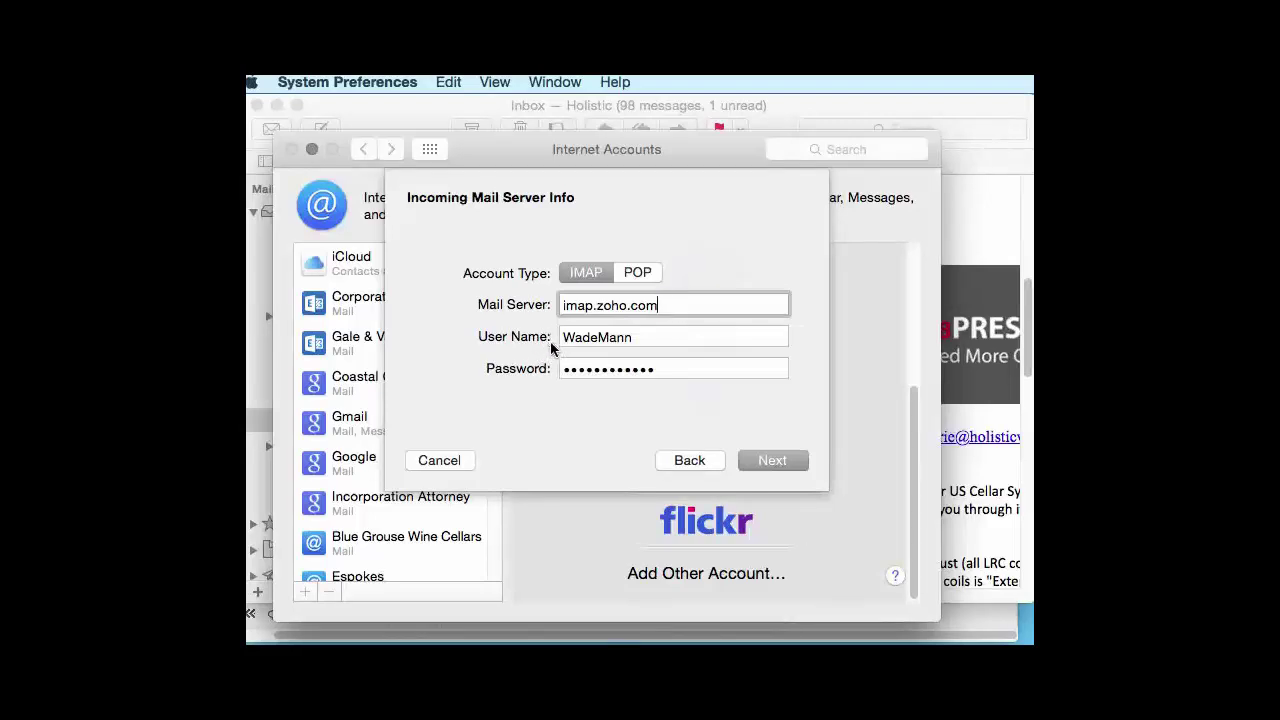
{"action": "key", "text": "Tab"}
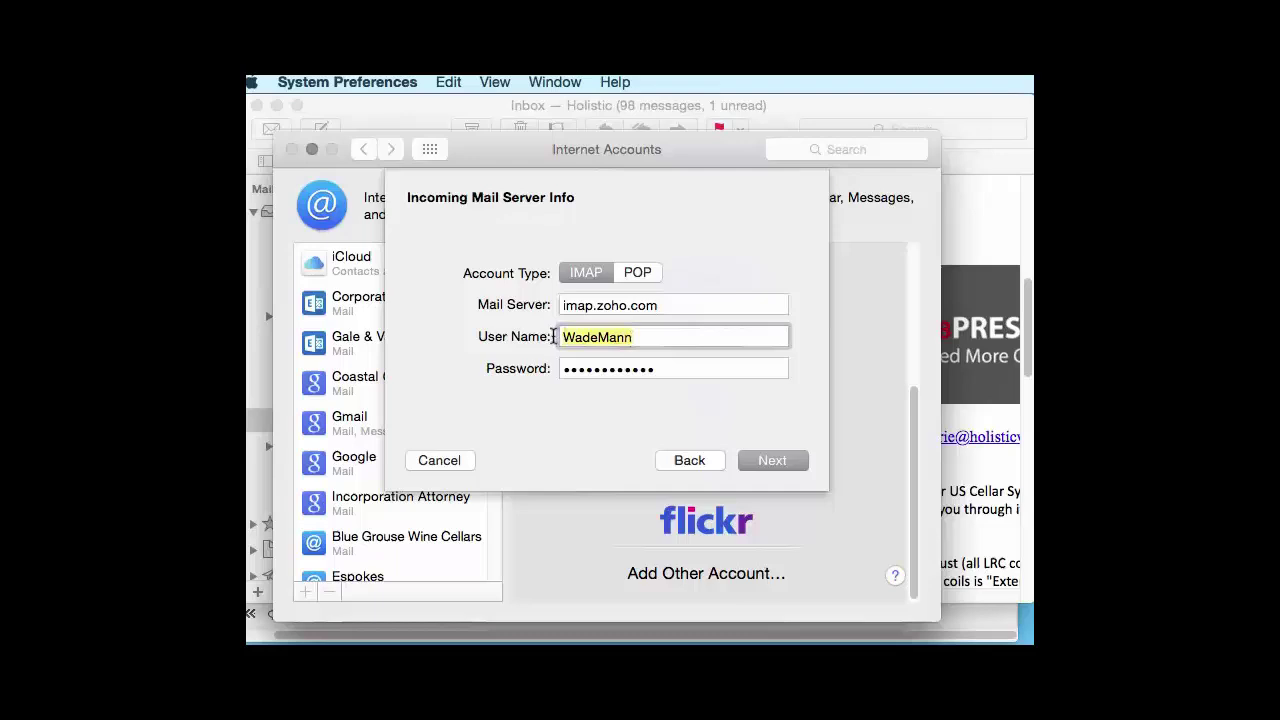
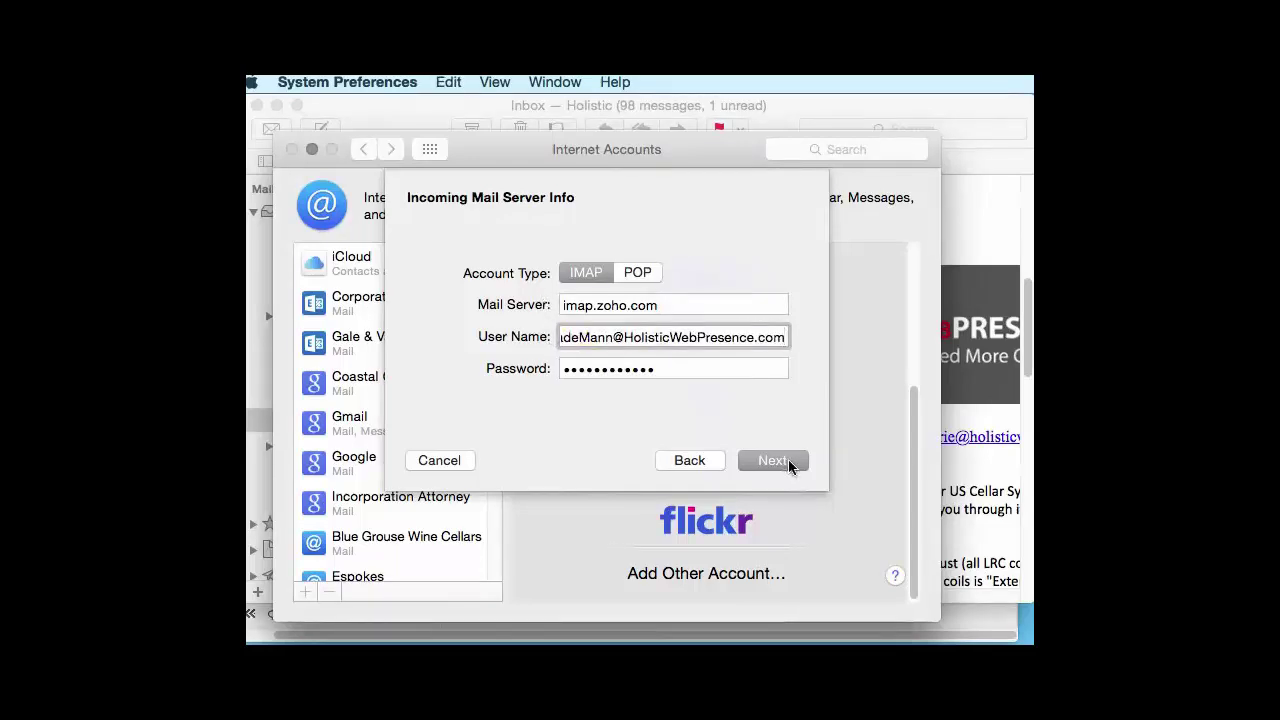
{"action": "left_click", "coordinate": [791, 462]}
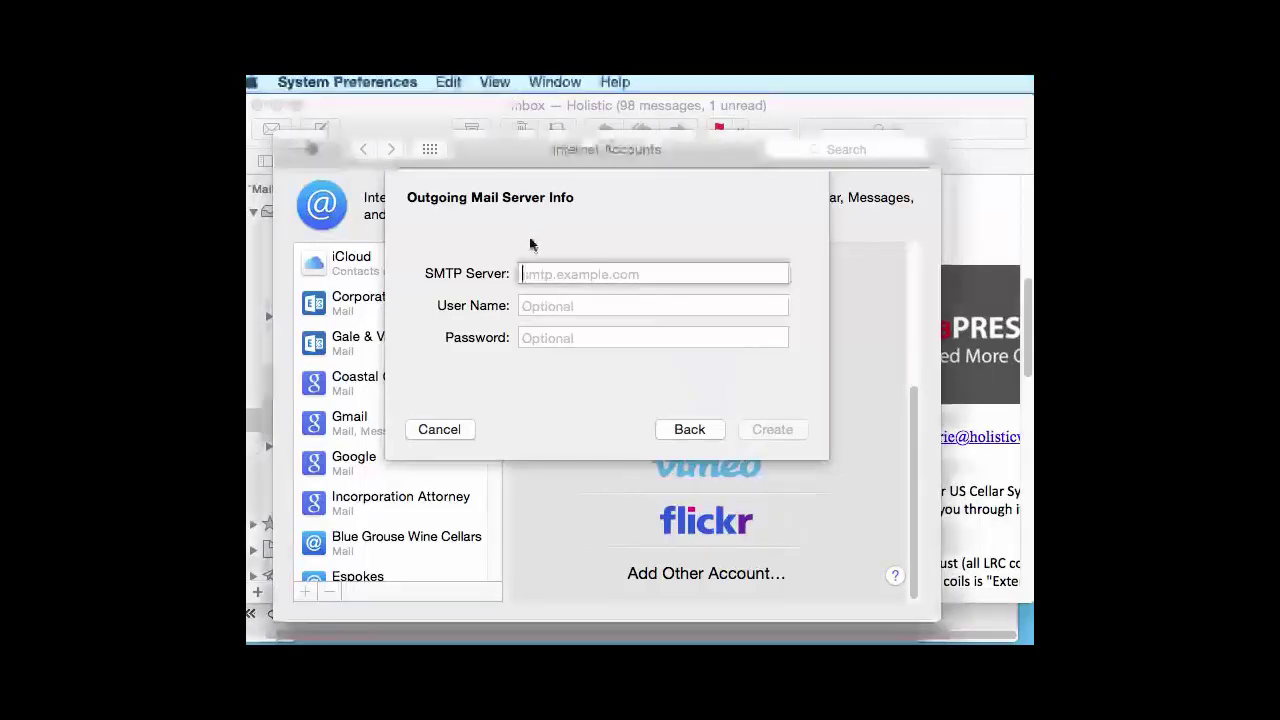
- Enter smtp.zoho.com as the SMTP server and create the account
{"action": "type", "text": "smtp.zoho.com"}
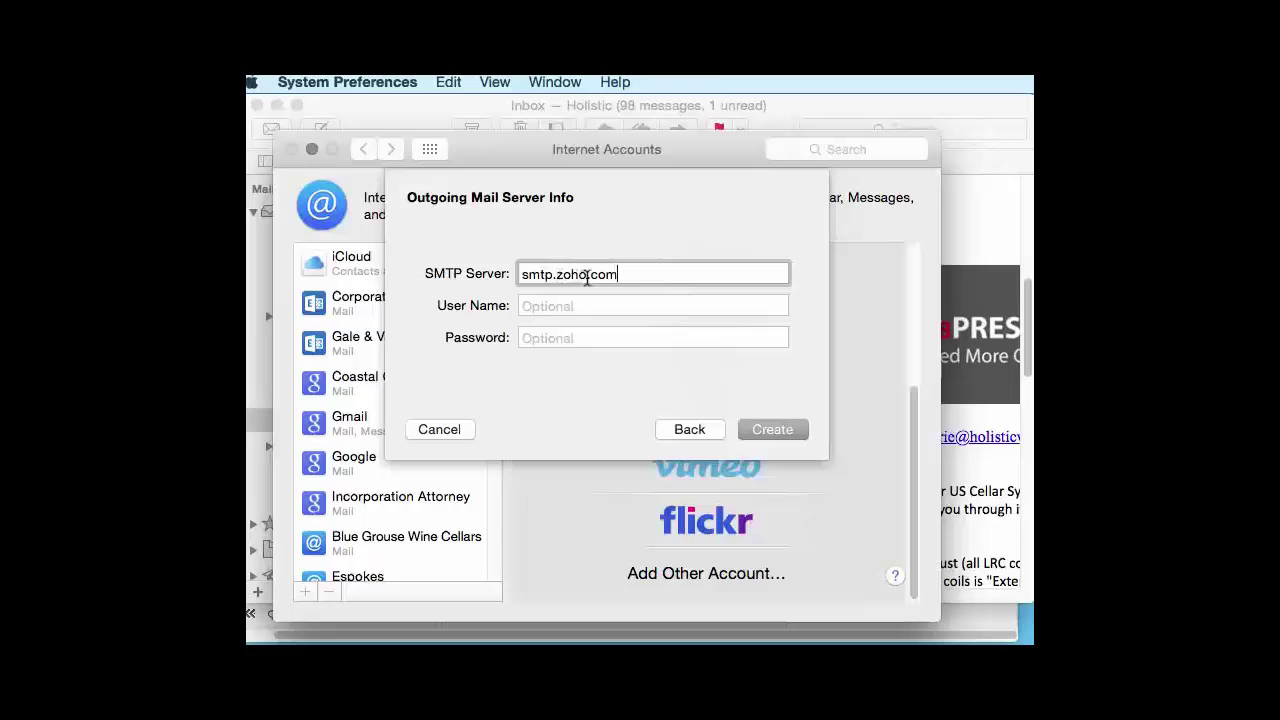
{"action": "left_click", "coordinate": [774, 434]}
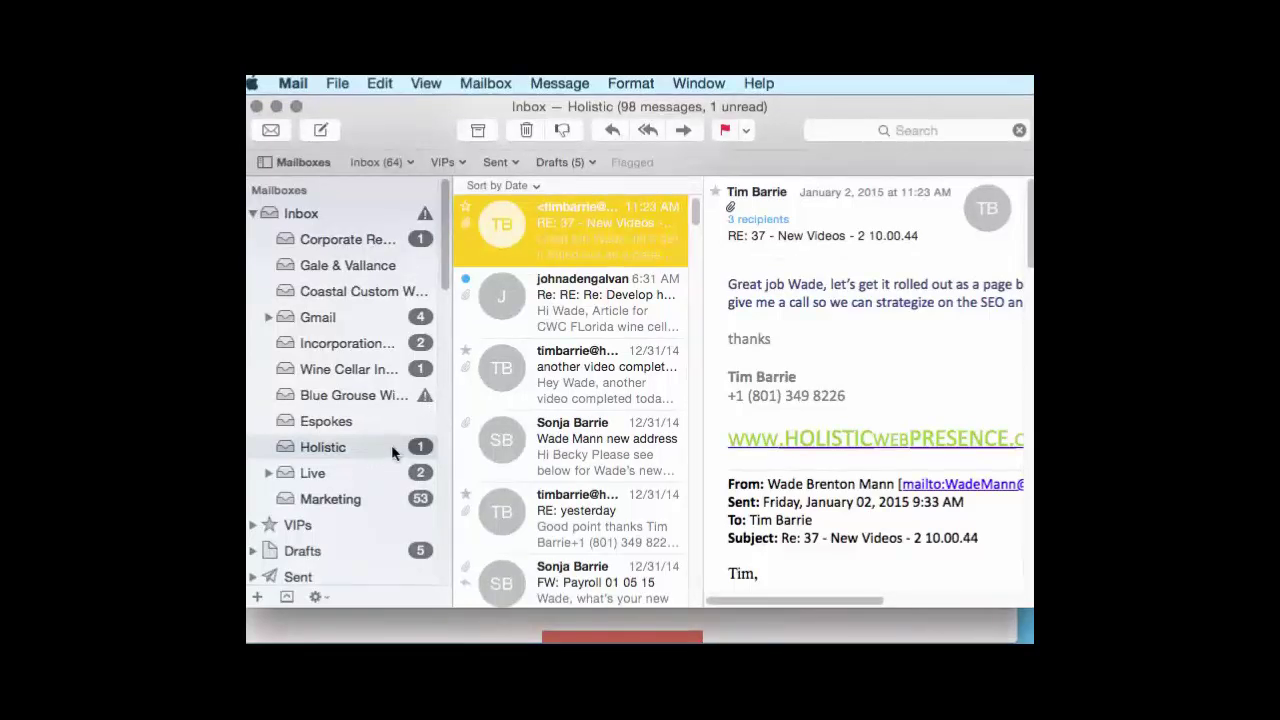
{"action": "right_click", "coordinate": [340, 448]}
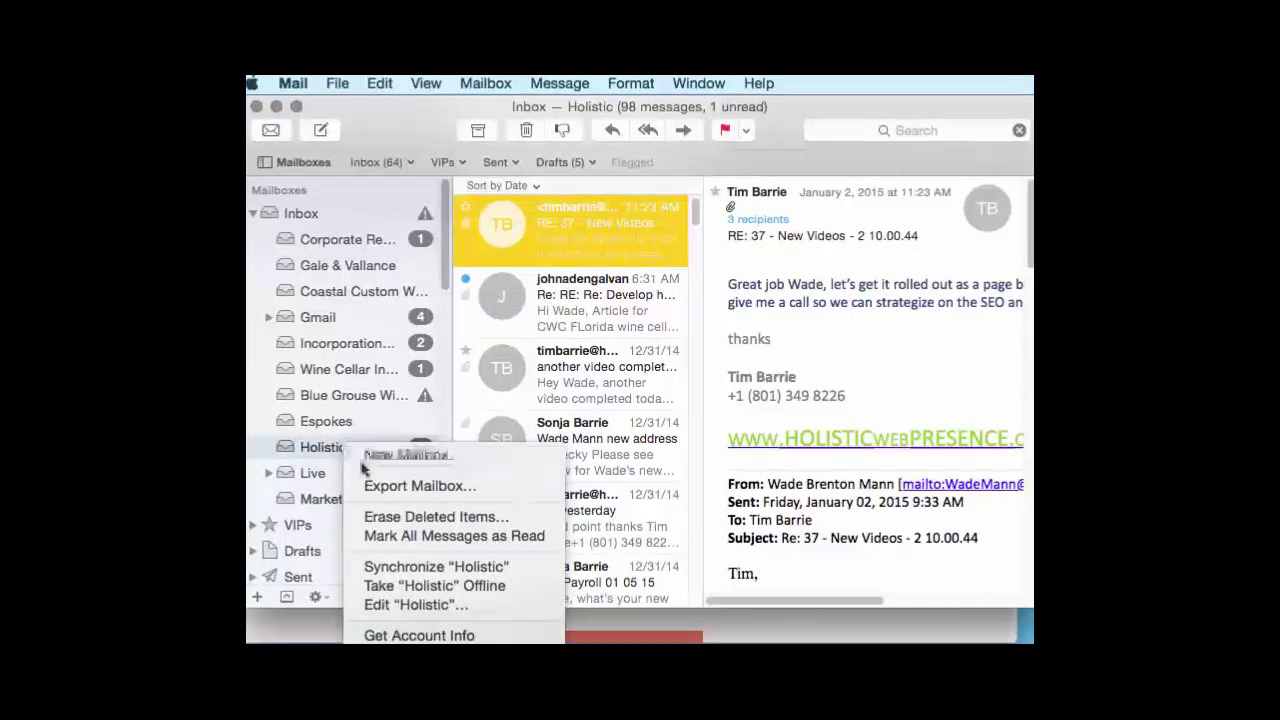
{"action": "left_click", "coordinate": [406, 604]}
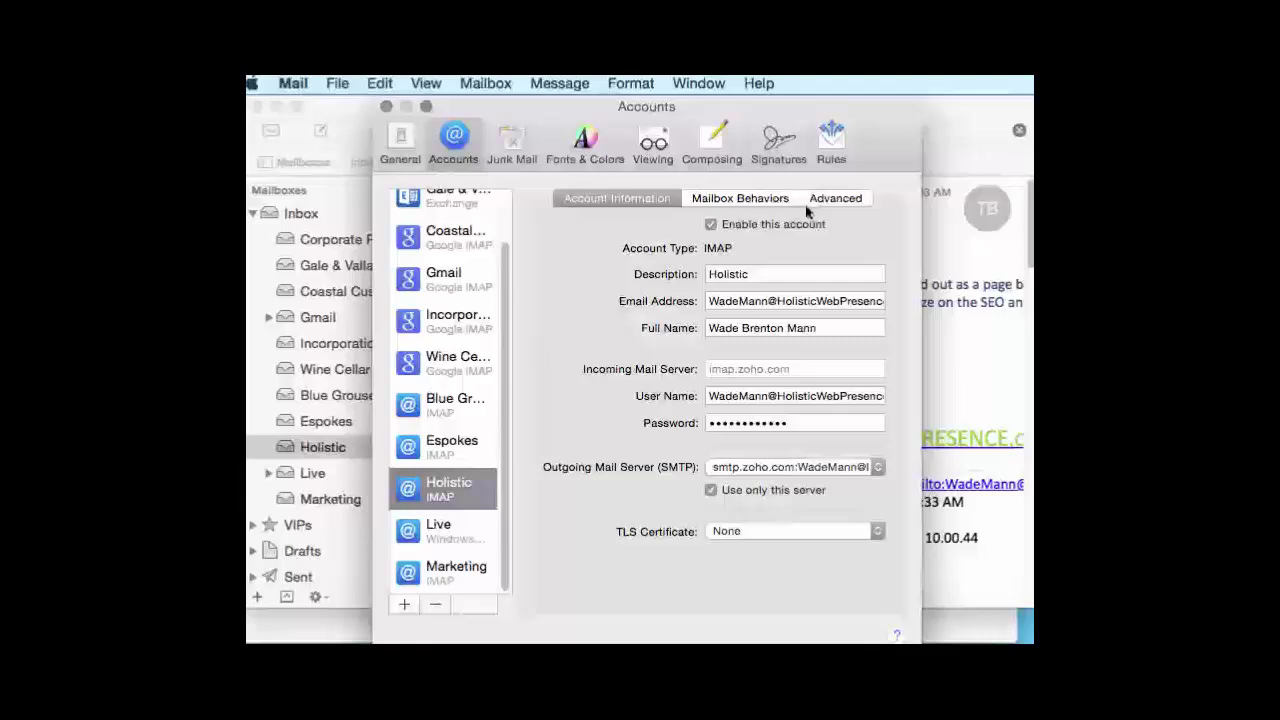
{"action": "left_click", "coordinate": [835, 199]}
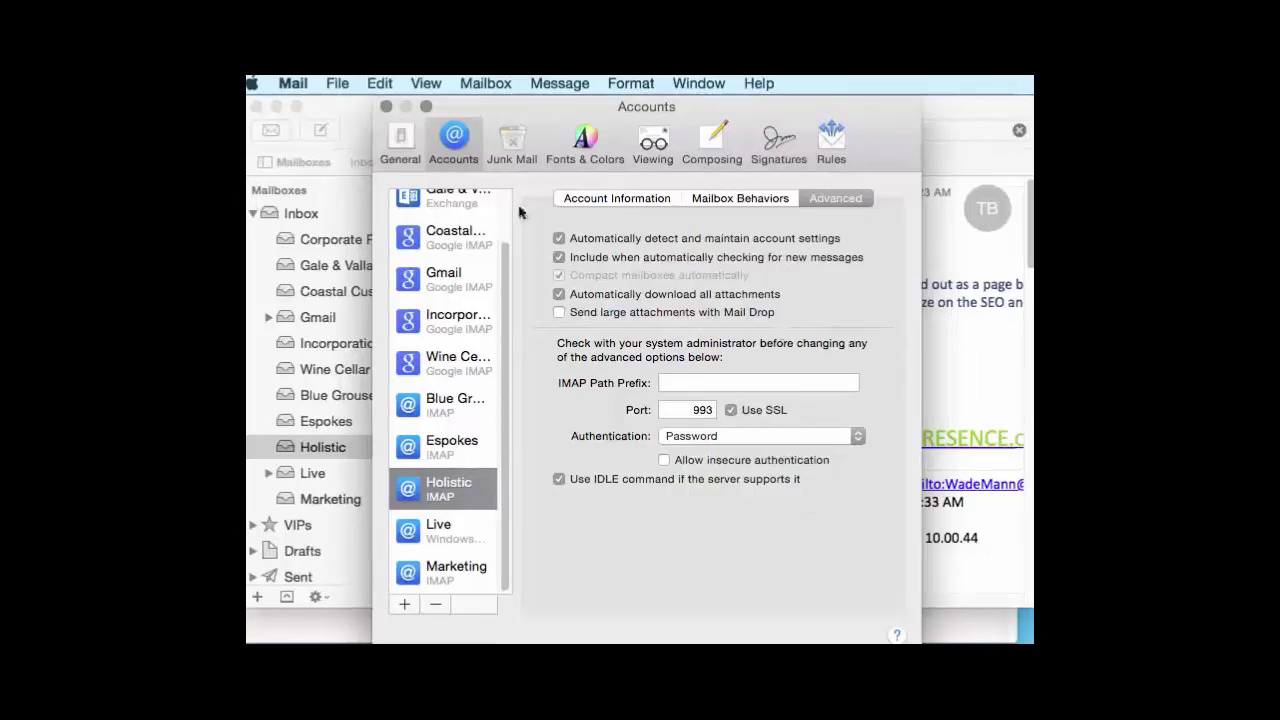
{"action": "left_click", "coordinate": [386, 106]}
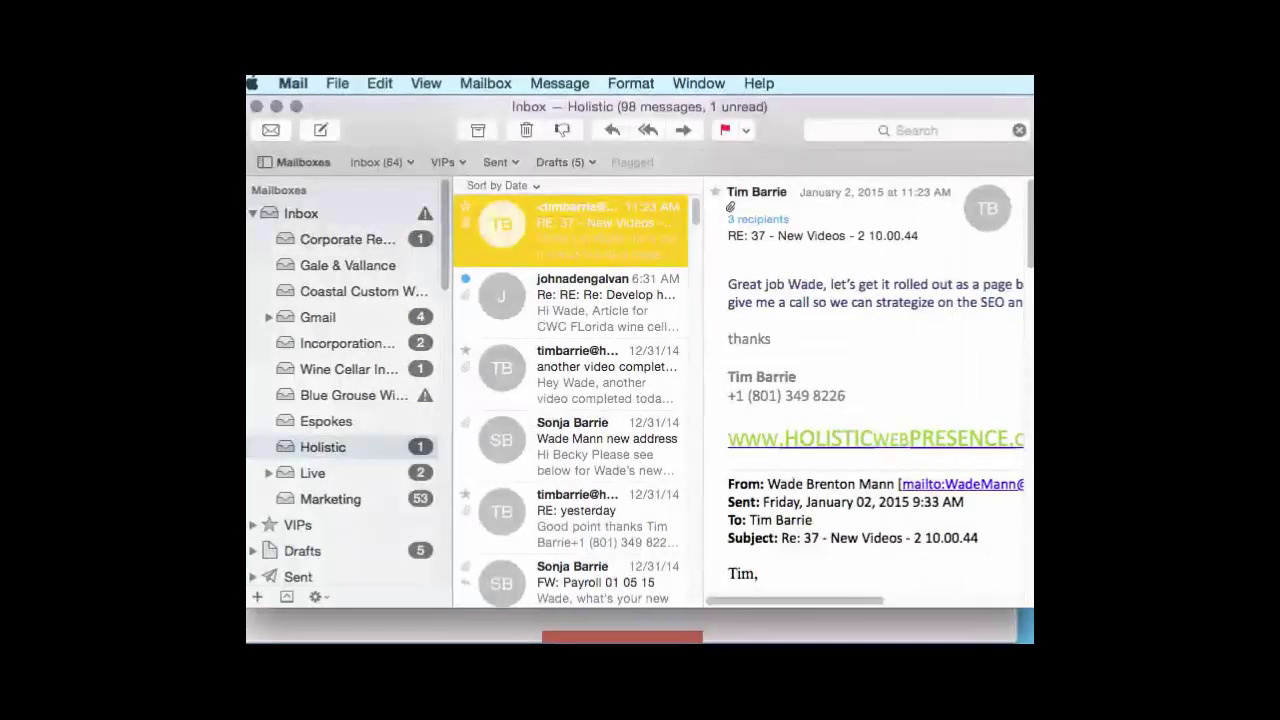